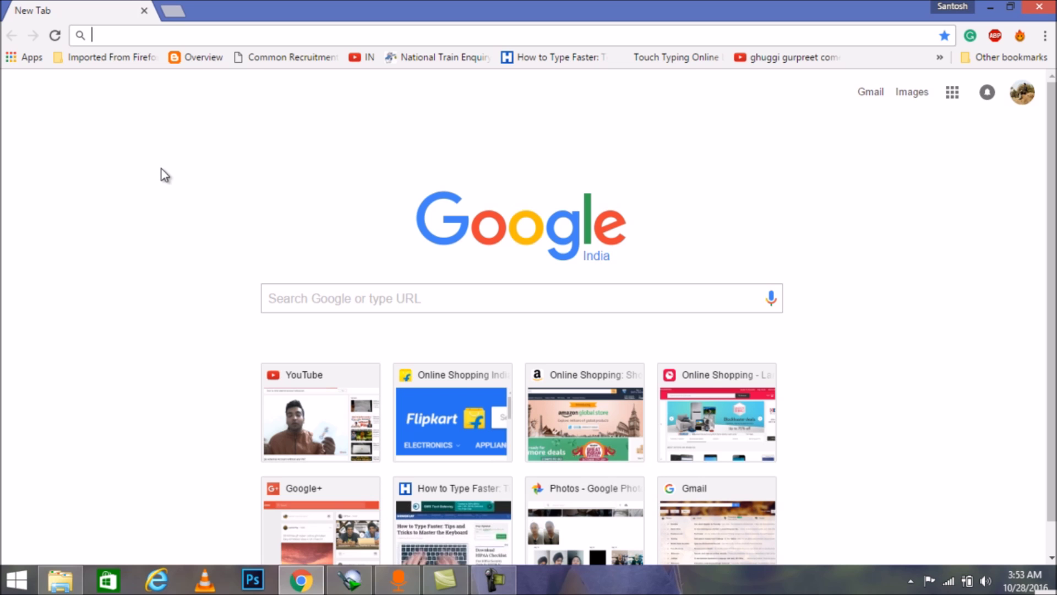
Step: Search Google for 'google web store' and open the Chrome Web Store Extensions result
{"action": "type", "text": "goo"}
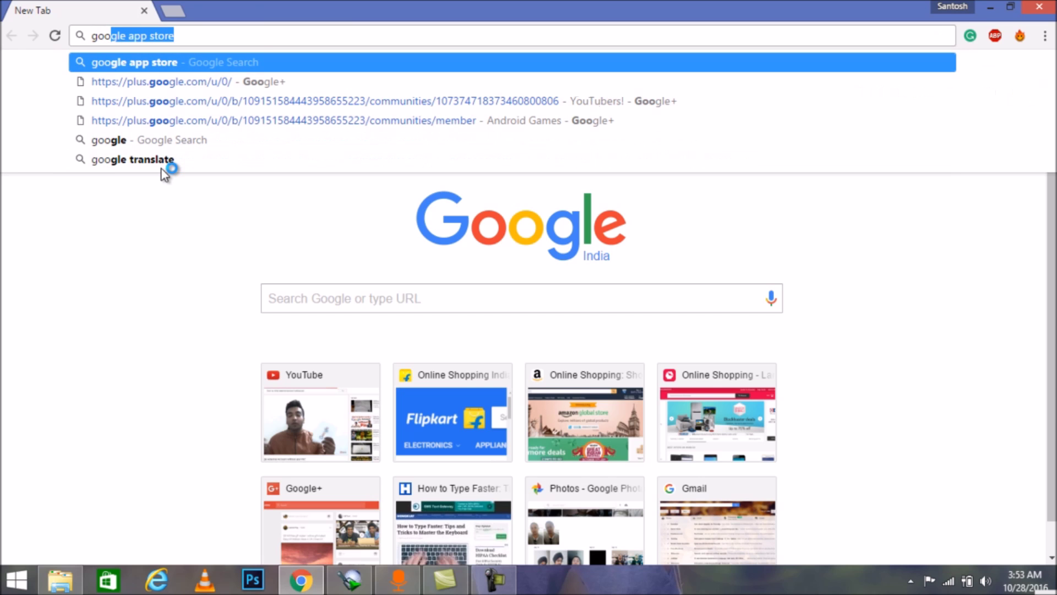
{"action": "type", "text": "gle "}
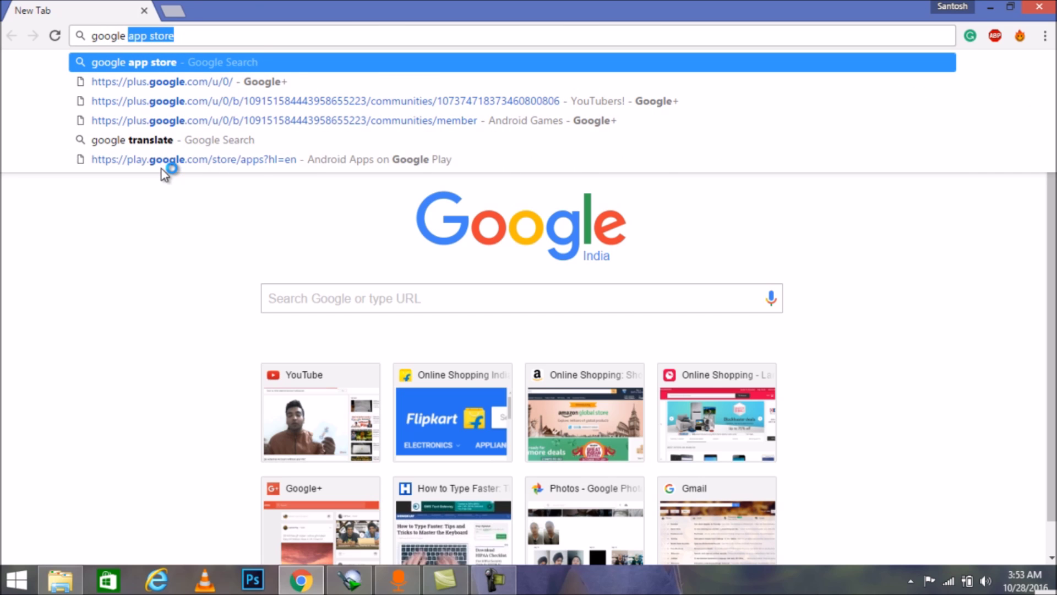
{"action": "type", "text": "web"}
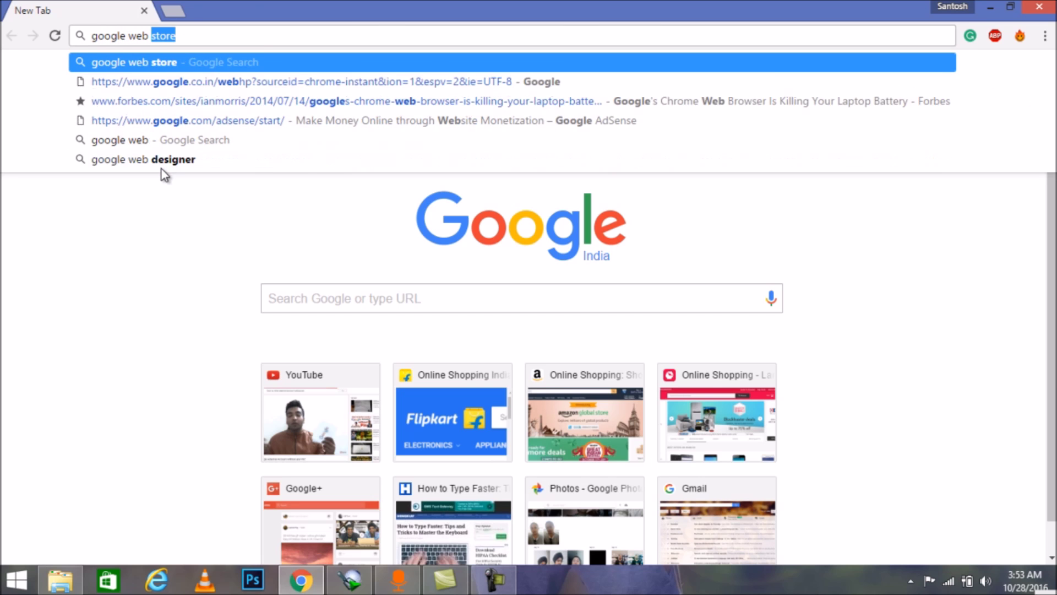
{"action": "key", "text": "Return"}
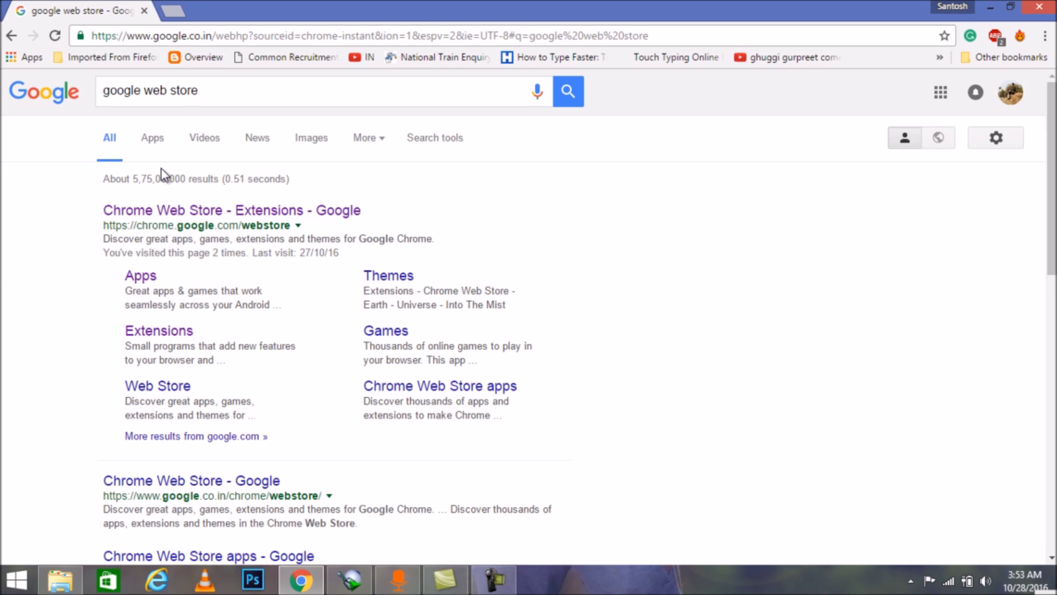
{"action": "left_click", "coordinate": [172, 215]}
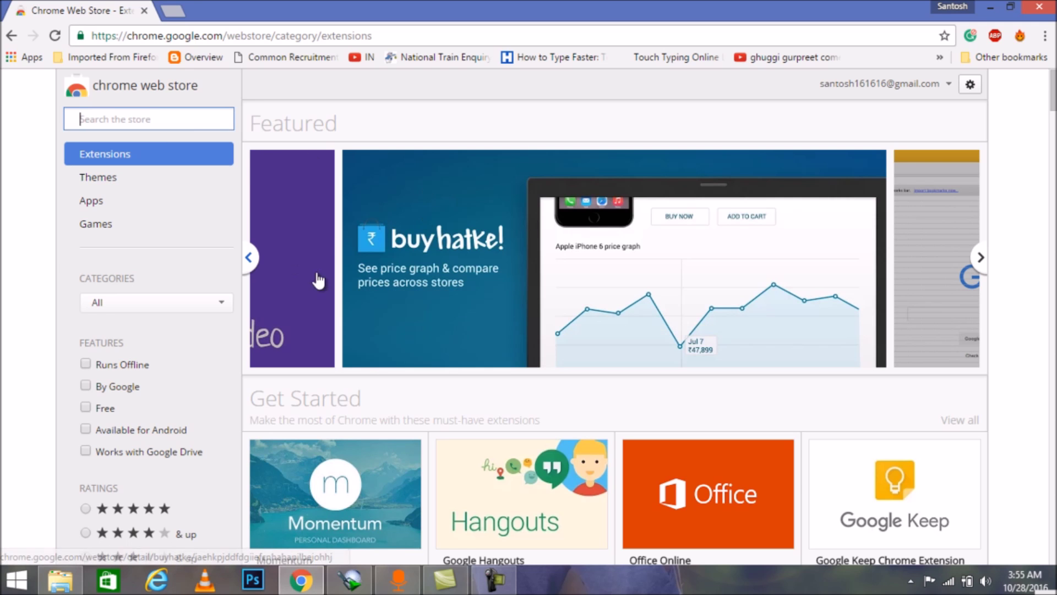
Step: Advance the featured carousel four slides to the BriefTube banner and open its details
{"action": "left_click", "coordinate": [981, 257]}
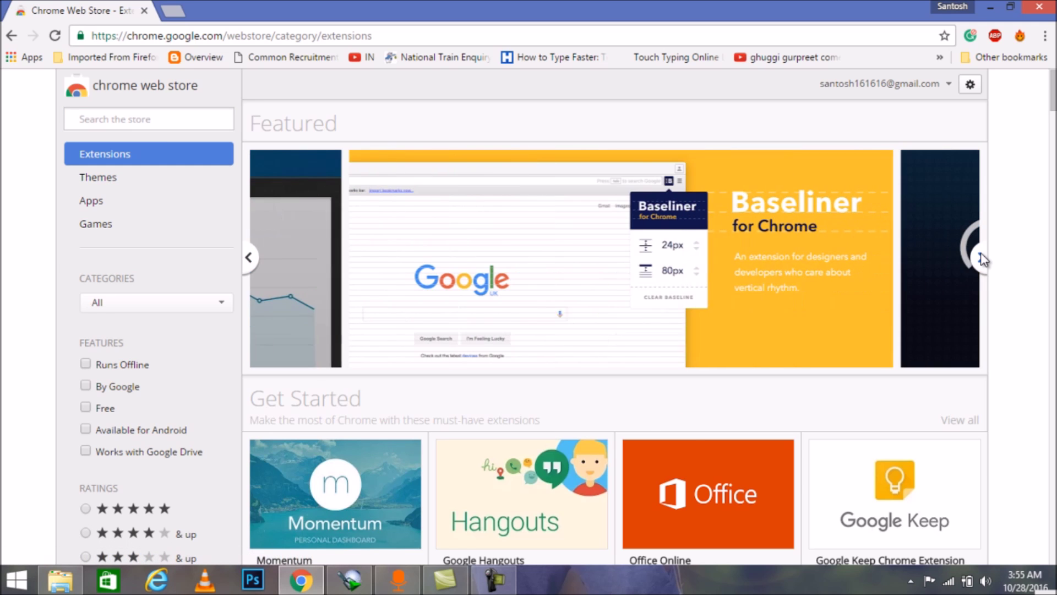
{"action": "left_click", "coordinate": [982, 258]}
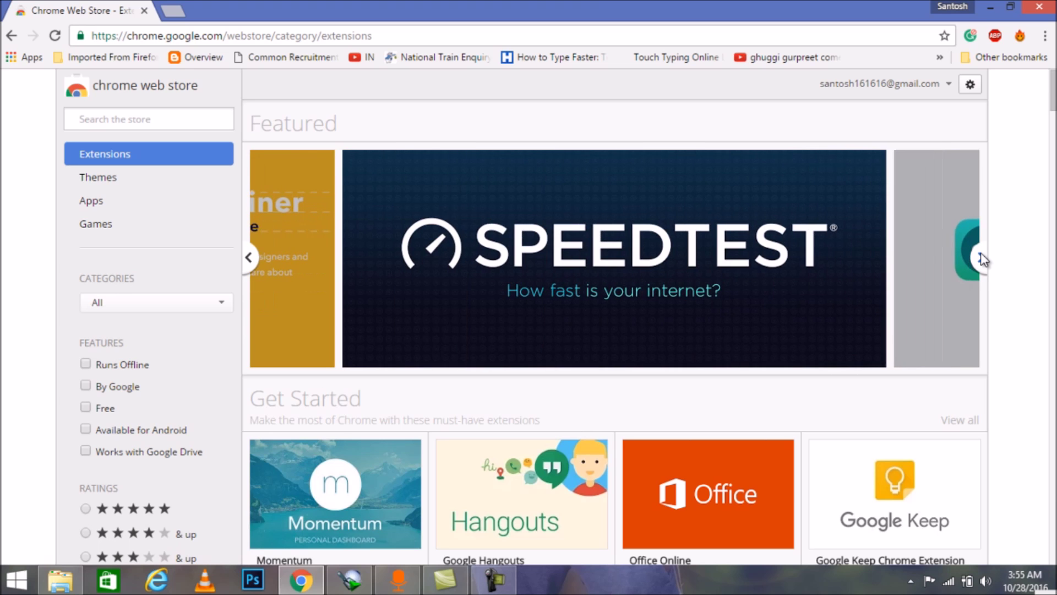
{"action": "left_click", "coordinate": [983, 259]}
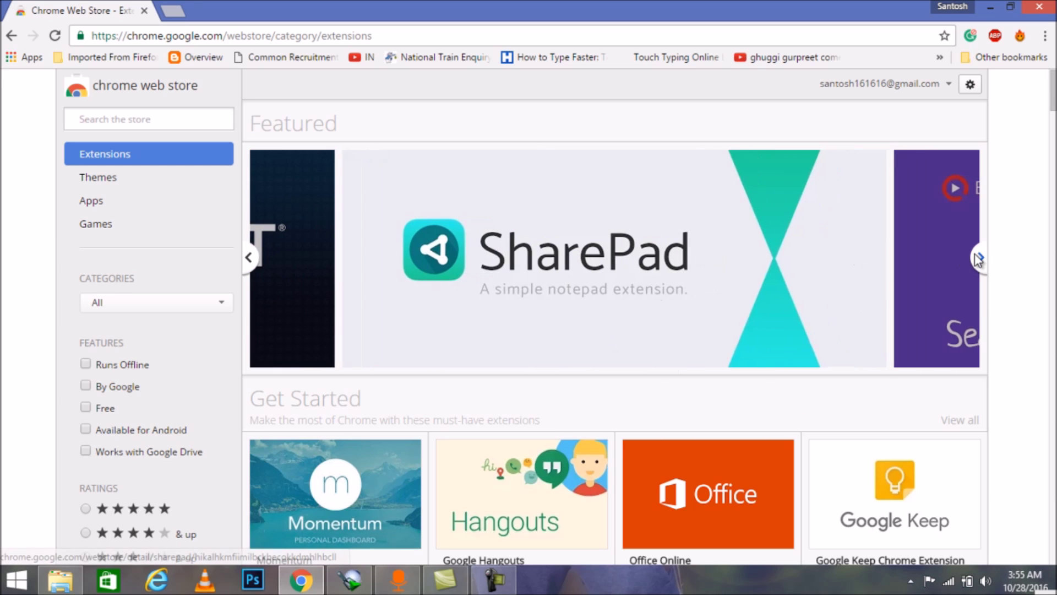
{"action": "left_click", "coordinate": [978, 259]}
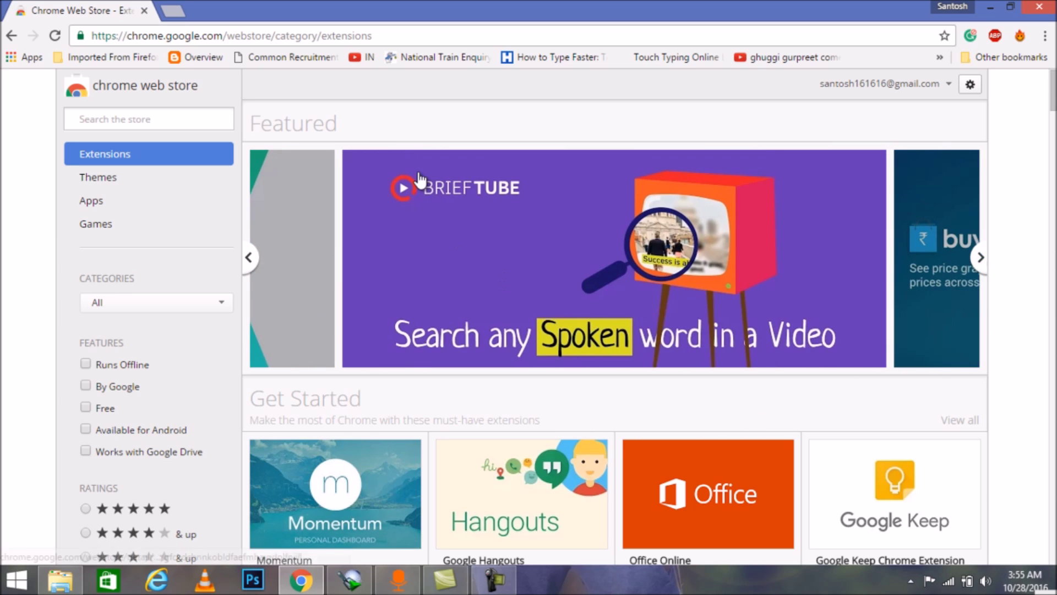
{"action": "mouse_move", "coordinate": [477, 236]}
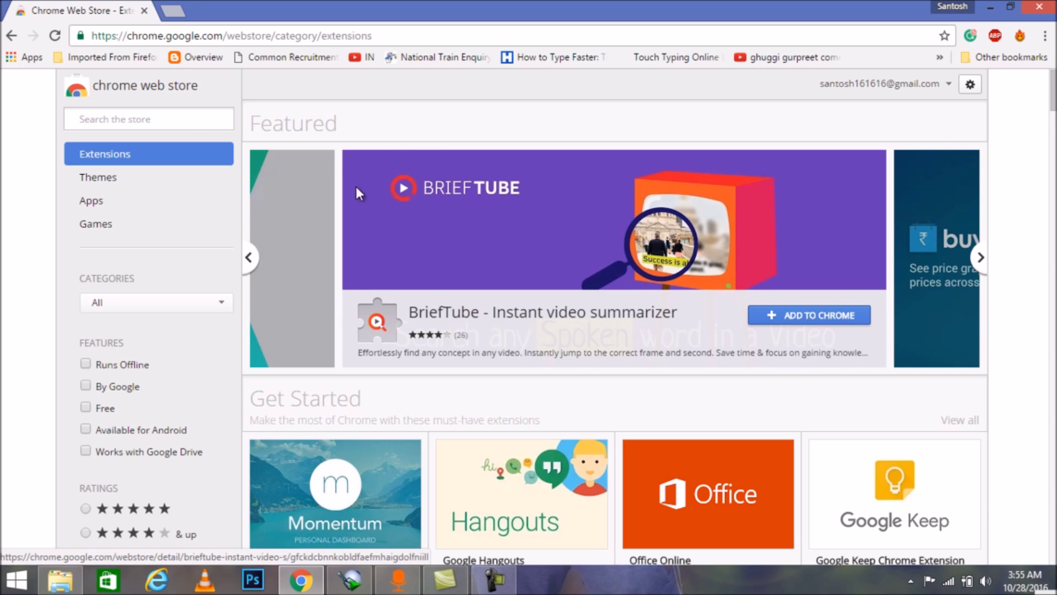
{"action": "left_click", "coordinate": [681, 289]}
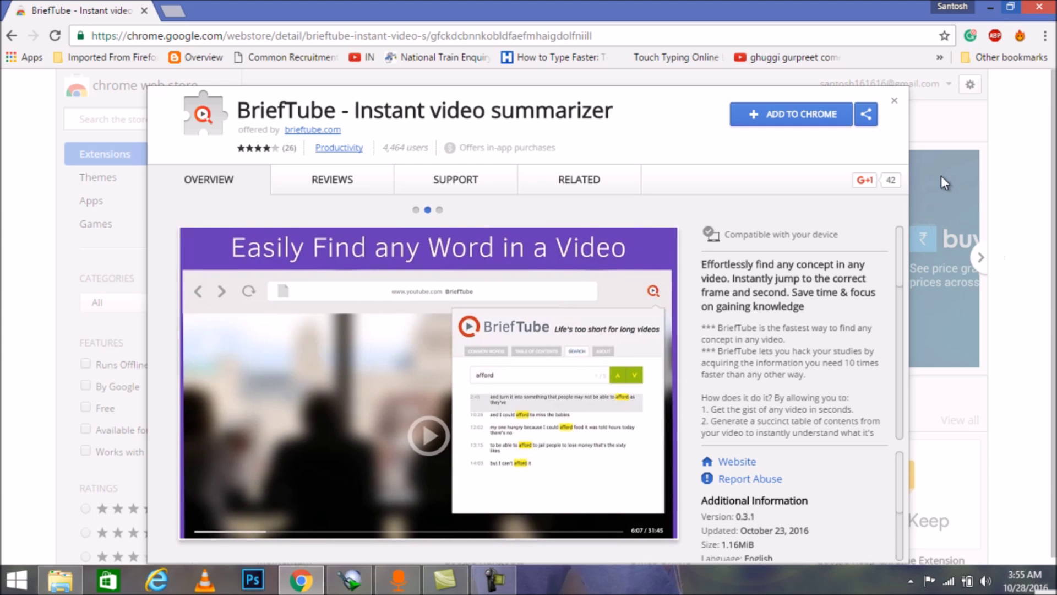
Step: Close the details, search the store for 'breif tube', and reopen BriefTube's detail page
{"action": "left_click", "coordinate": [894, 103]}
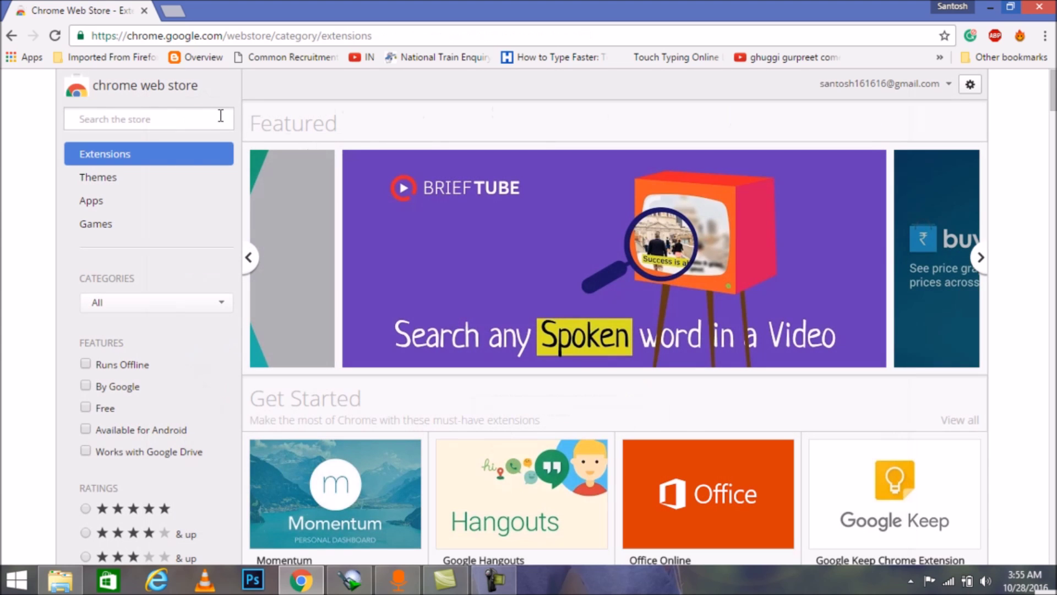
{"action": "type", "text": "b"}
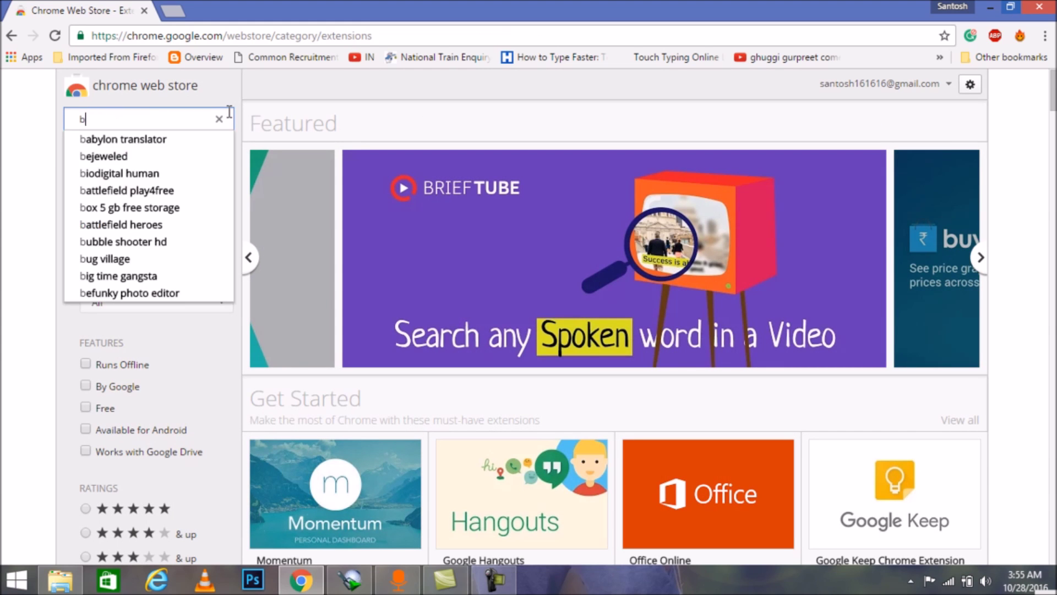
{"action": "type", "text": "rei"}
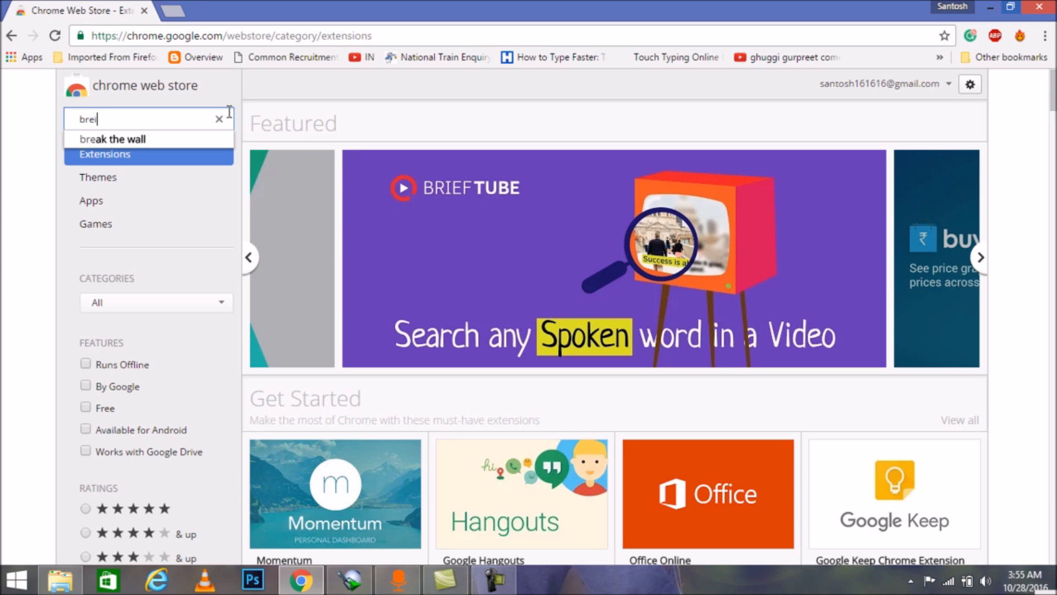
{"action": "type", "text": "f tube"}
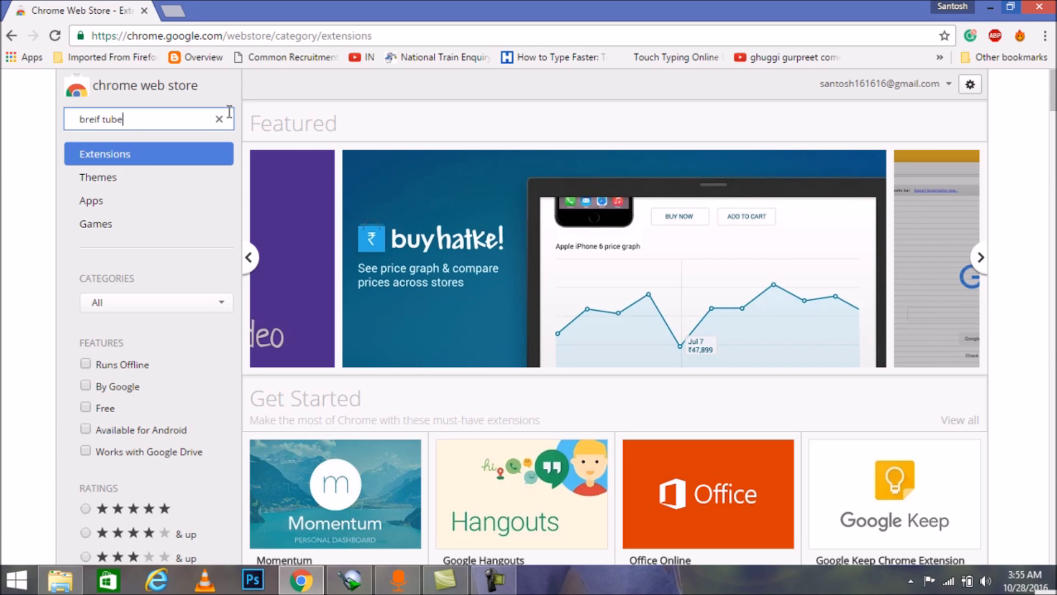
{"action": "key", "text": "Return"}
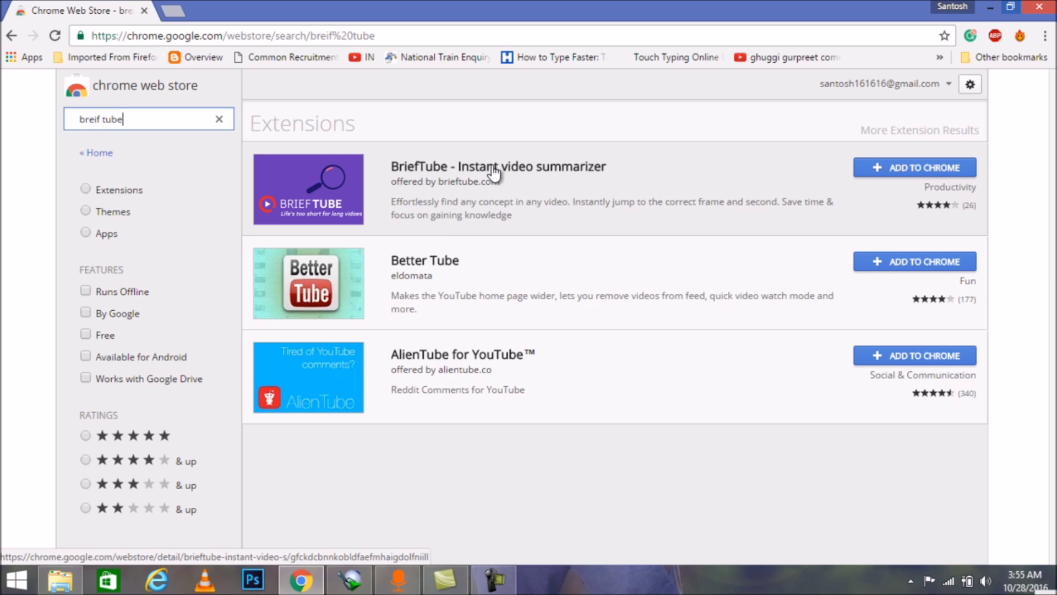
{"action": "left_click", "coordinate": [494, 172]}
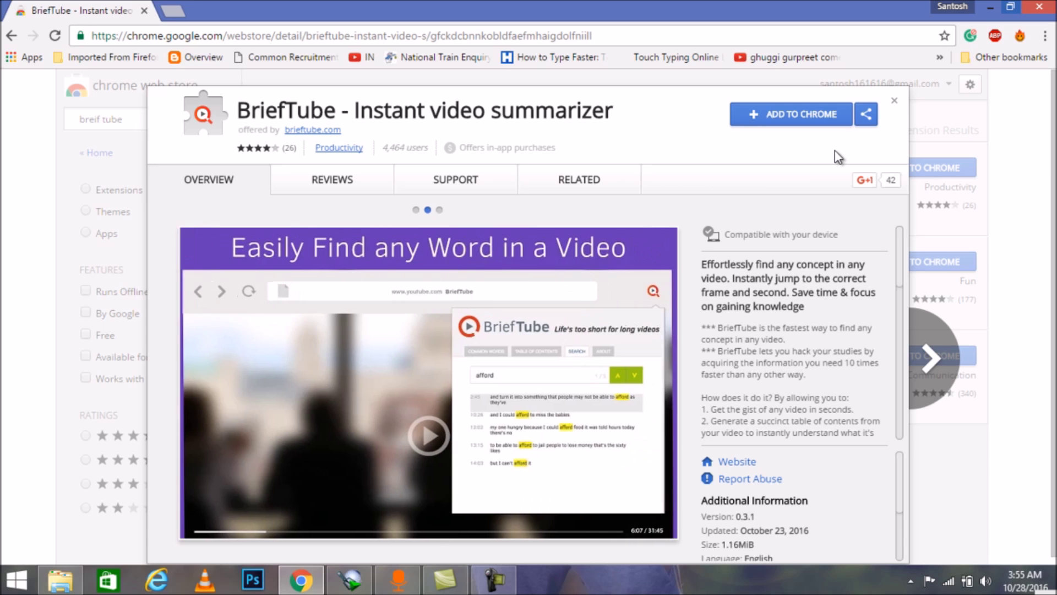
Step: Add the BriefTube extension to Chrome, confirming the Add extension prompt
{"action": "left_click", "coordinate": [804, 123]}
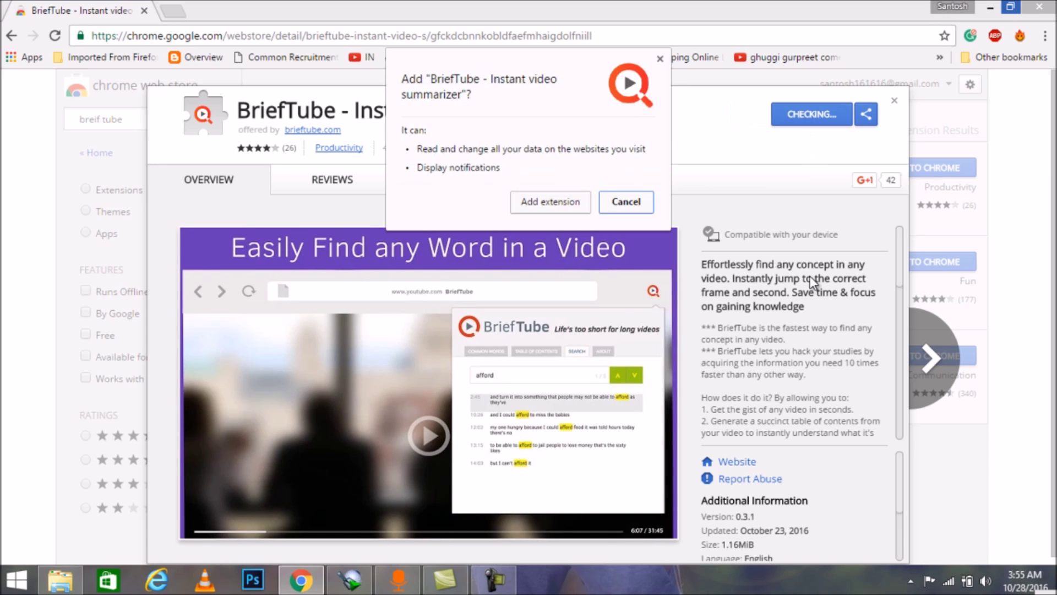
{"action": "left_click", "coordinate": [563, 204]}
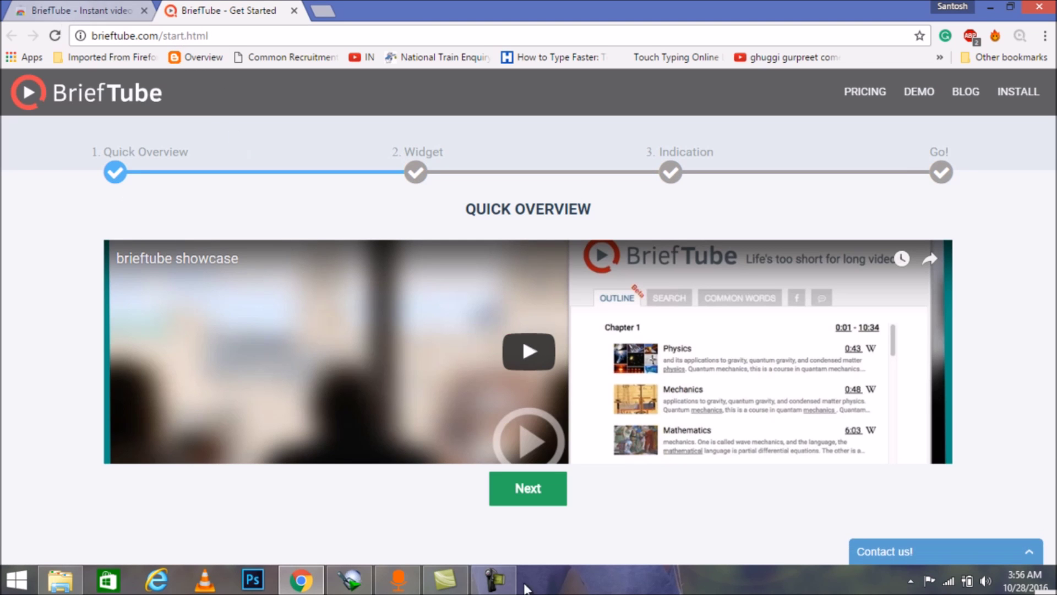
Step: Step through BriefTube's Widget, Indication and test-run steps, then launch the 'For the Love of Physics' video
{"action": "left_click", "coordinate": [524, 485]}
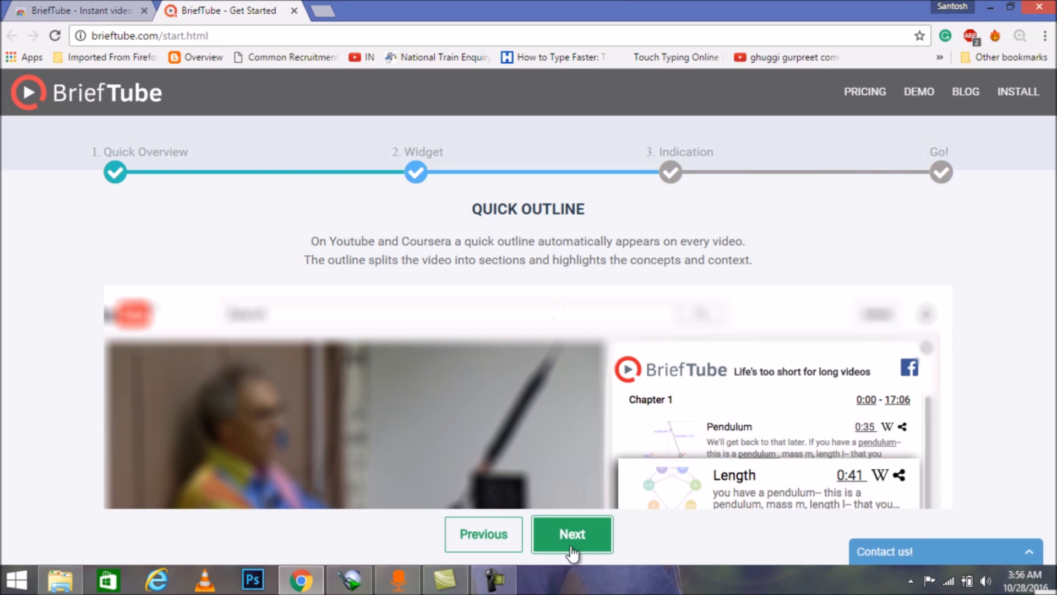
{"action": "left_click", "coordinate": [572, 545]}
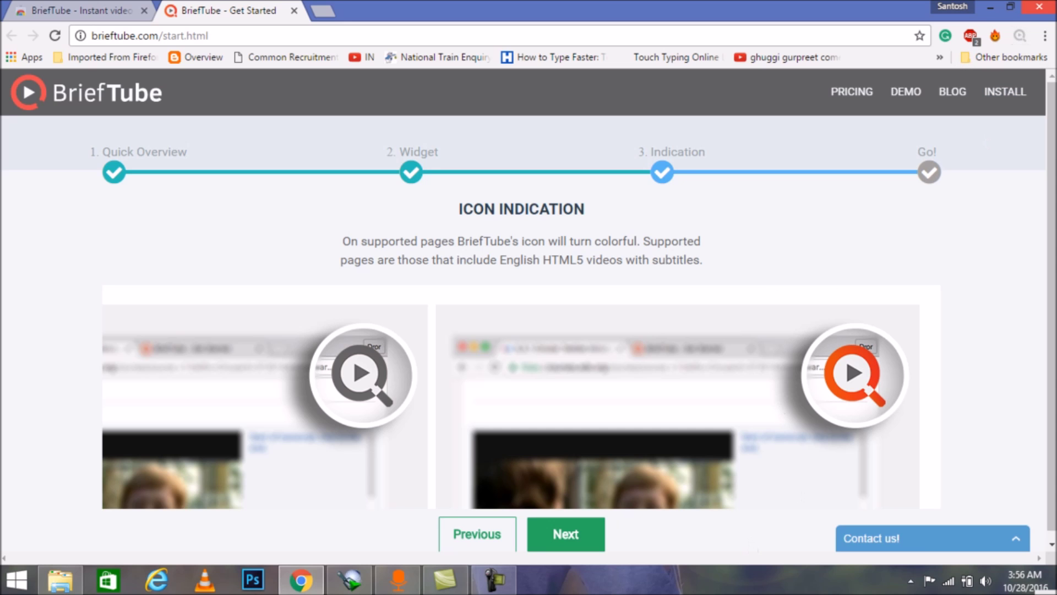
{"action": "left_click", "coordinate": [590, 533]}
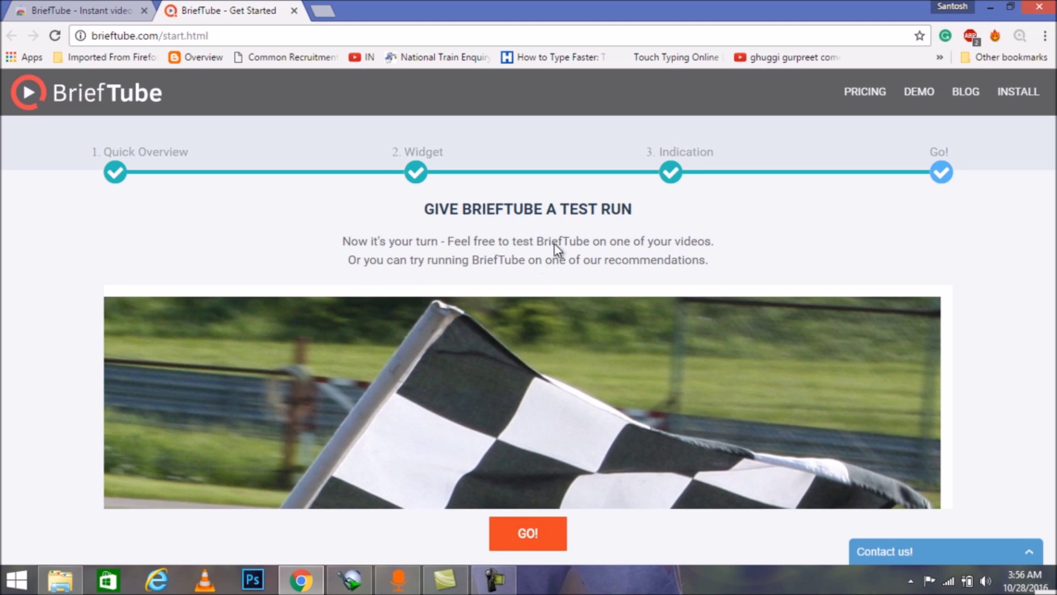
{"action": "left_click", "coordinate": [530, 535]}
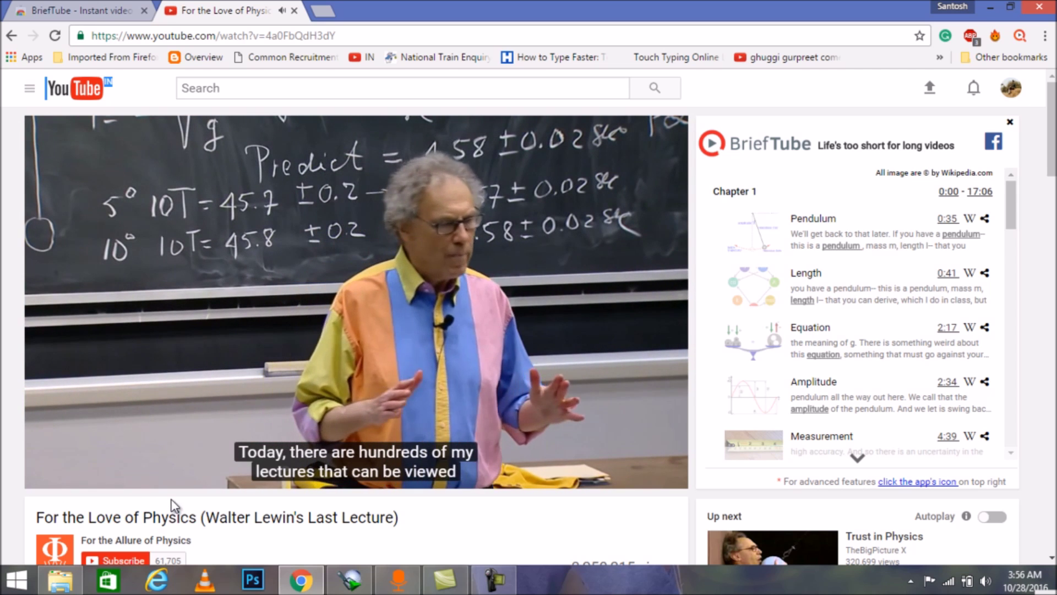
Step: Jump the lecture to BriefTube's Chapter 5 Astronomy entry and pause it at 51:44
{"action": "mouse_move", "coordinate": [240, 246]}
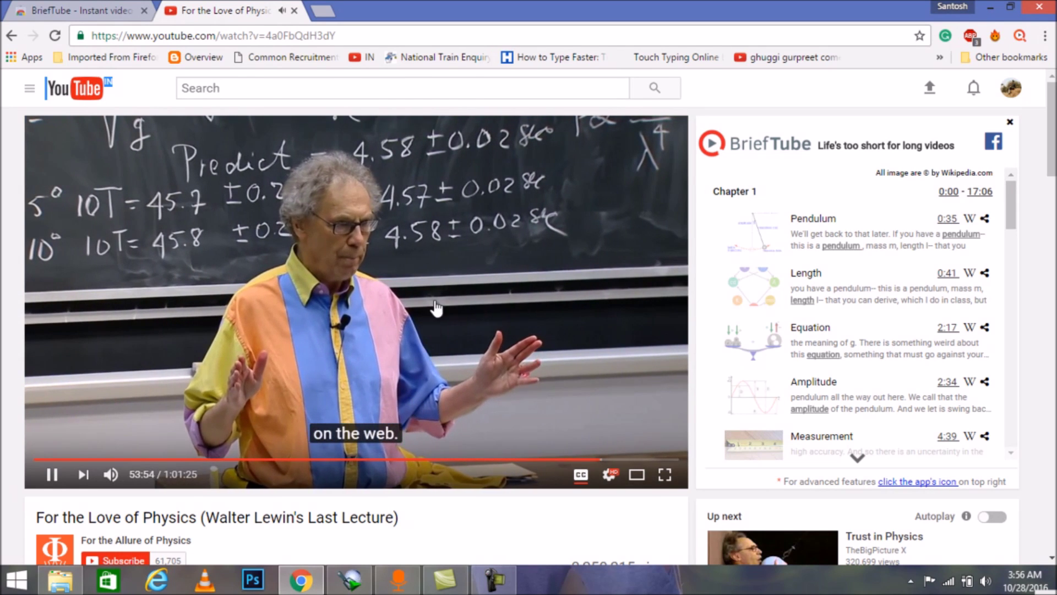
{"action": "scroll", "coordinate": [910, 376], "scroll_direction": "down", "scroll_amount": 12}
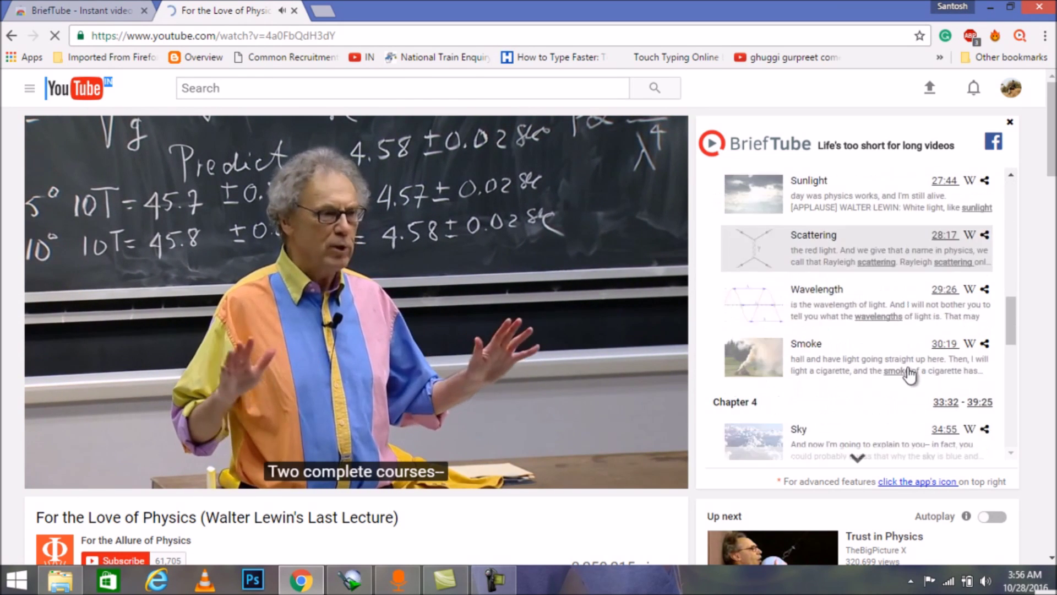
{"action": "scroll", "coordinate": [906, 352], "scroll_direction": "down", "scroll_amount": 10}
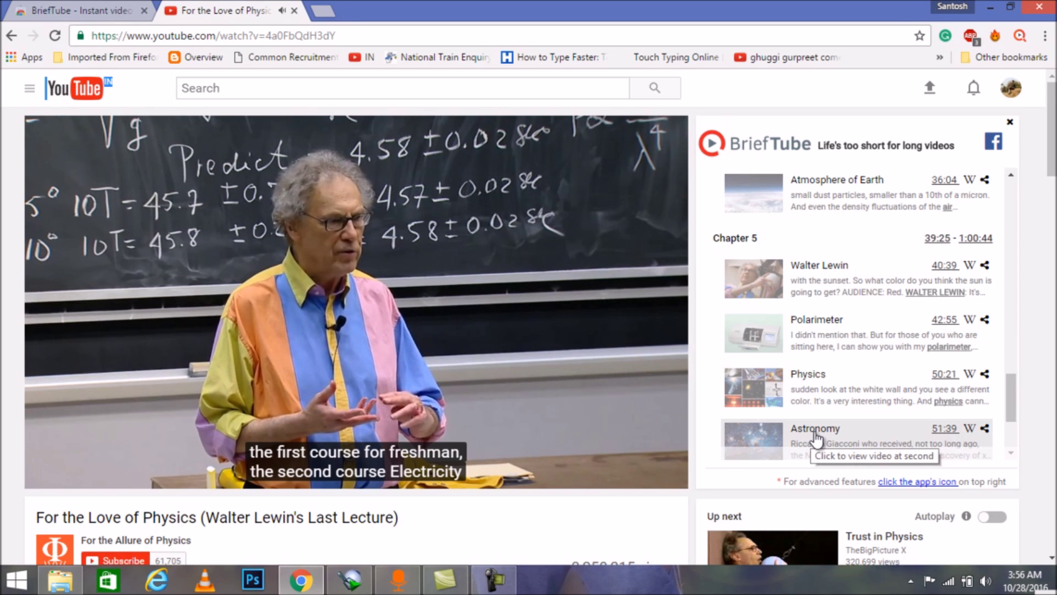
{"action": "left_click", "coordinate": [817, 435]}
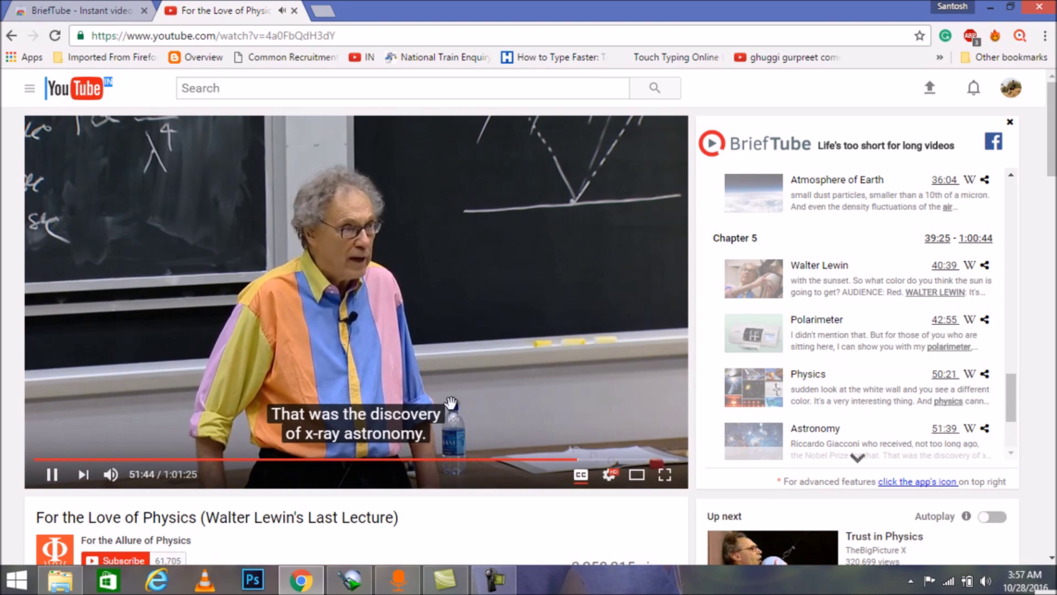
{"action": "left_click", "coordinate": [380, 436]}
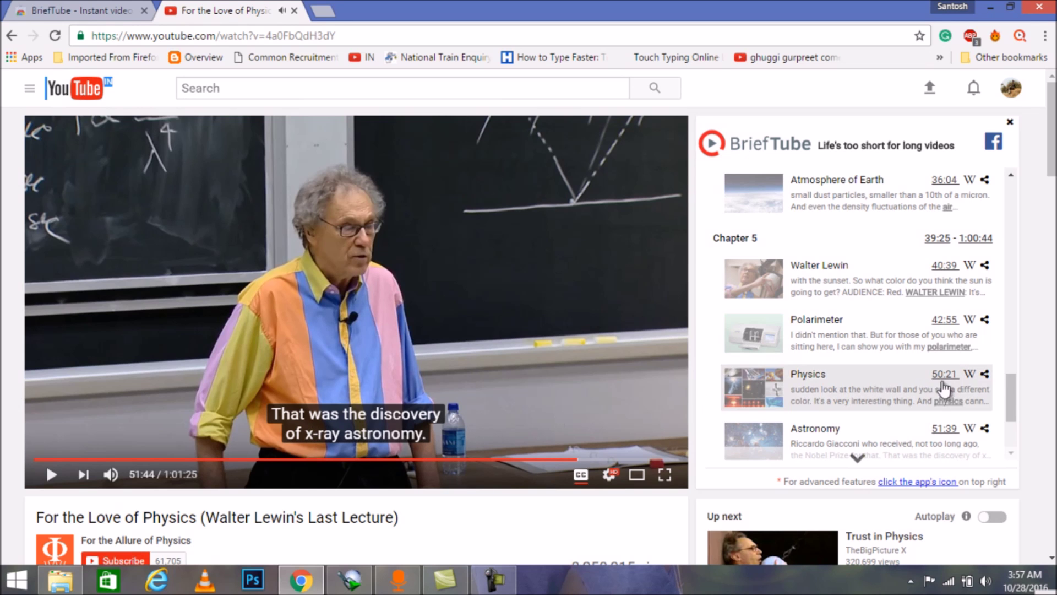
{"action": "left_click_drag", "start_coordinate": [1012, 392], "coordinate": [998, 270]}
Step: Jump back to the Heat chapter at 20:42, play briefly, and pause at 20:49
{"action": "scroll", "coordinate": [998, 270], "scroll_direction": "up", "scroll_amount": 1}
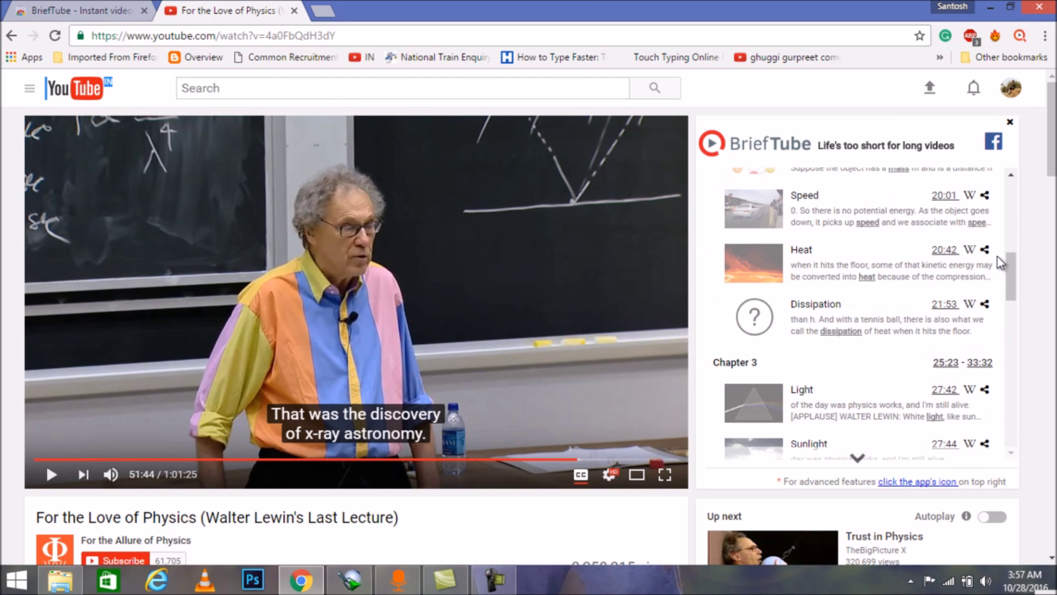
{"action": "left_click", "coordinate": [782, 263]}
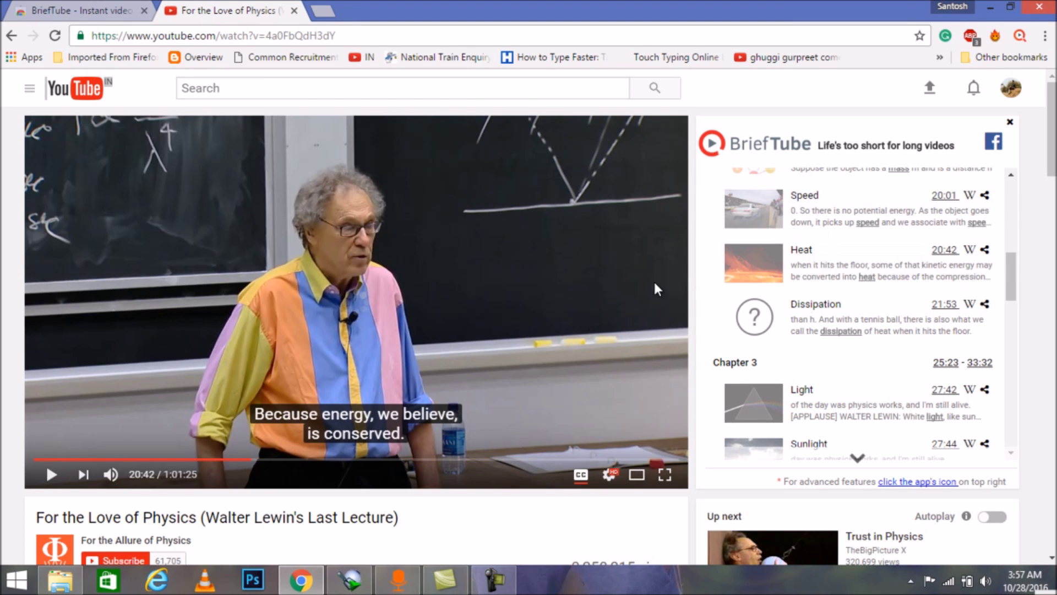
{"action": "left_click", "coordinate": [457, 314]}
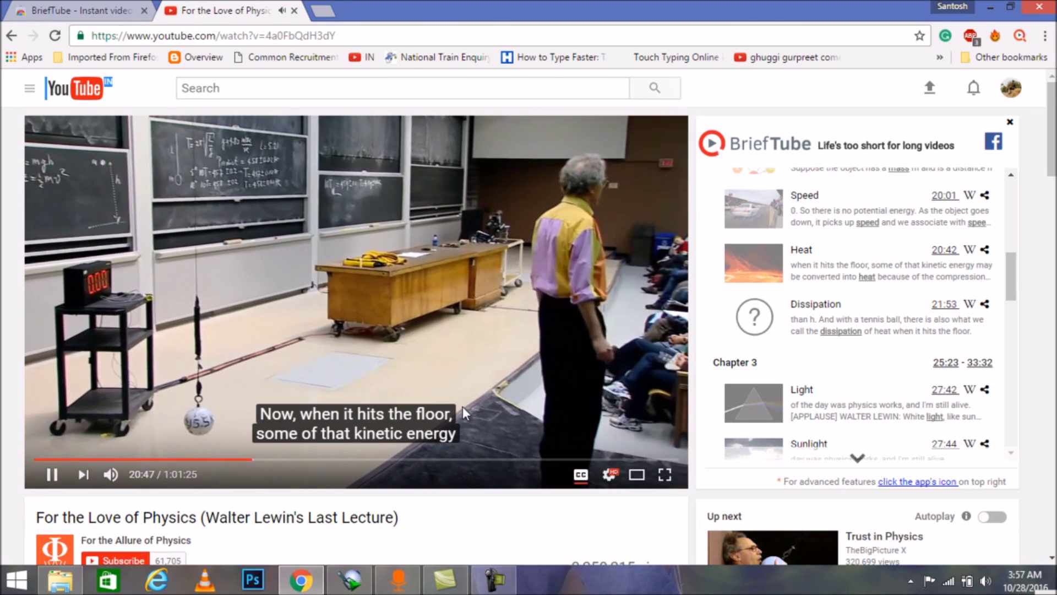
{"action": "left_click", "coordinate": [422, 427]}
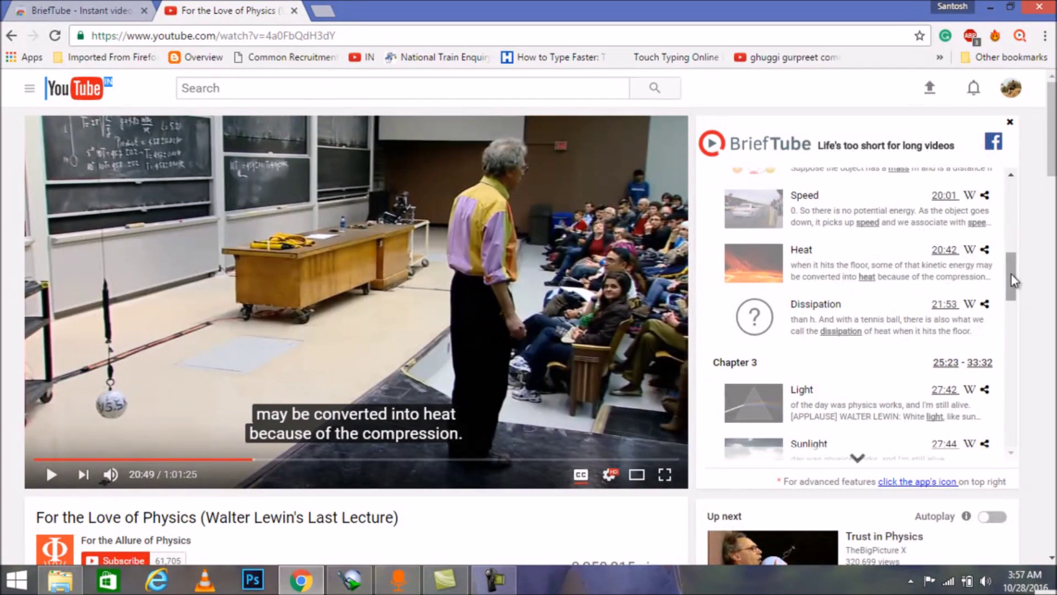
{"action": "left_click_drag", "start_coordinate": [1015, 278], "coordinate": [1012, 303]}
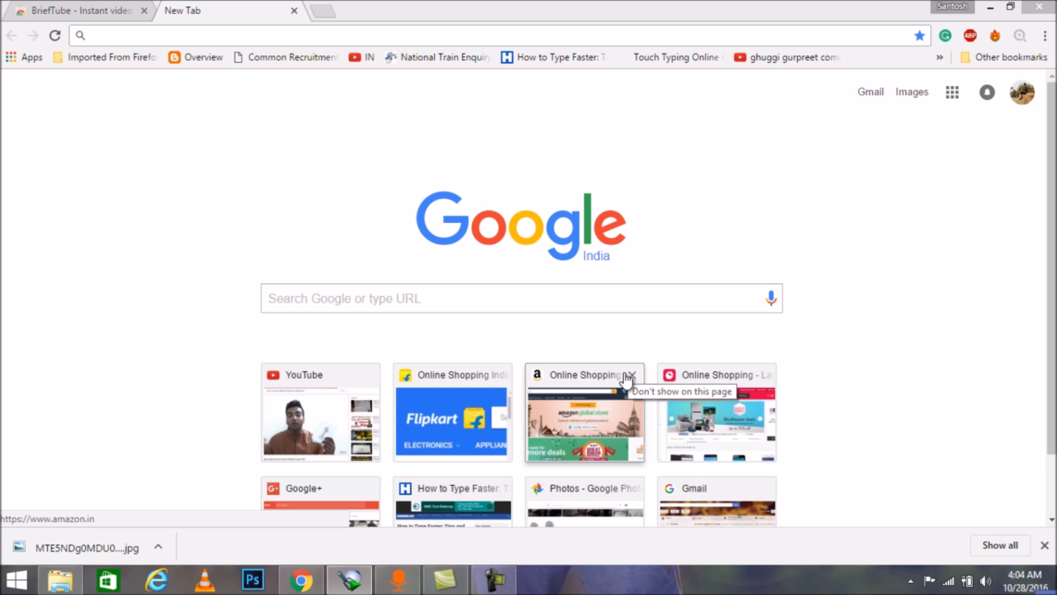
Step: Search 'google images' from the address bar and open the Google Images site
{"action": "left_click", "coordinate": [225, 40]}
{"action": "type", "text": "goog"}
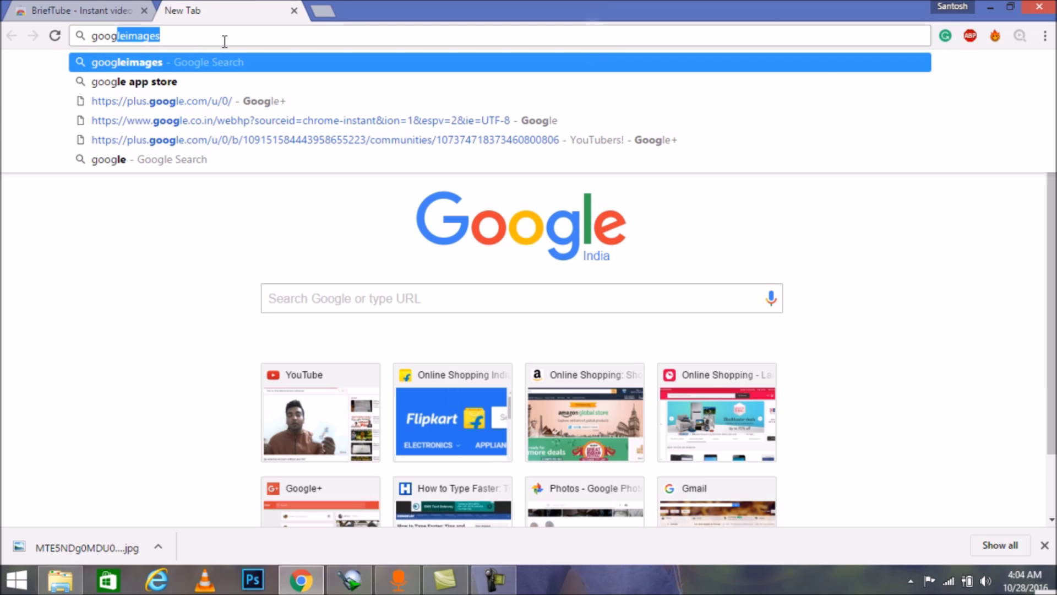
{"action": "key", "text": "Right"}
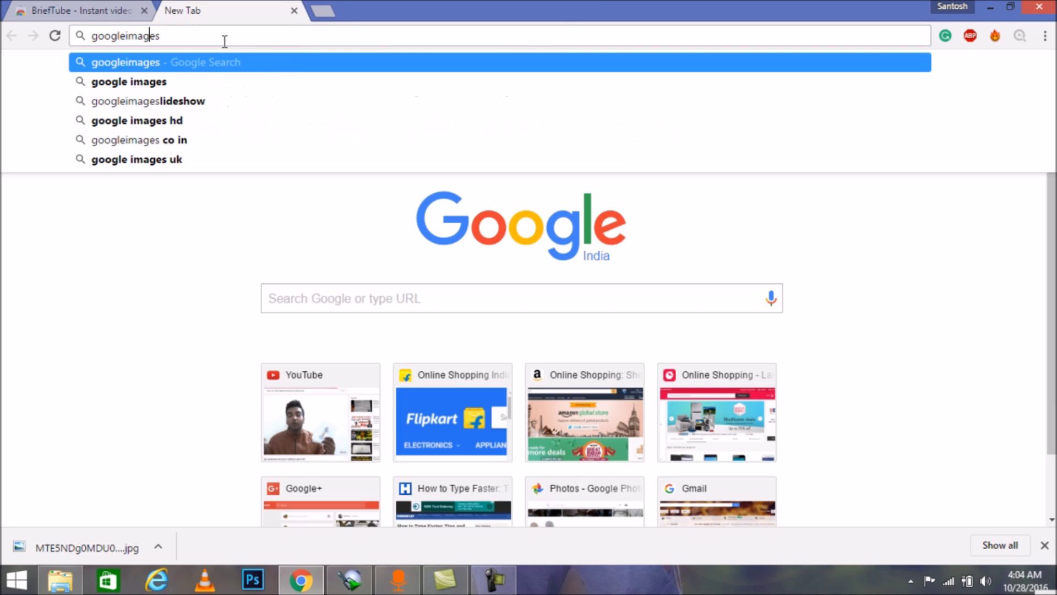
{"action": "key", "text": "Return"}
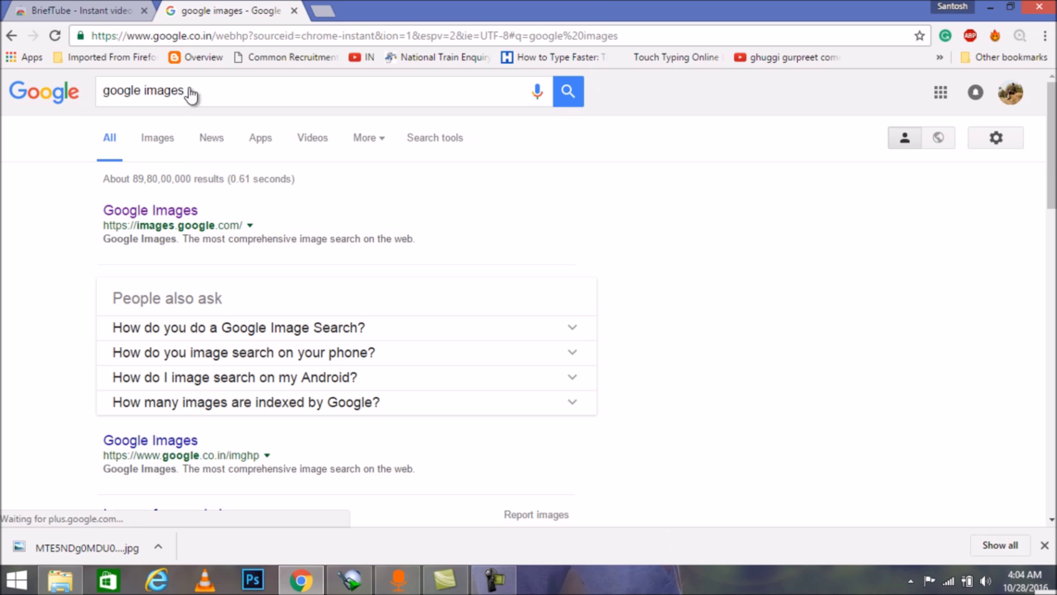
{"action": "left_click", "coordinate": [160, 227]}
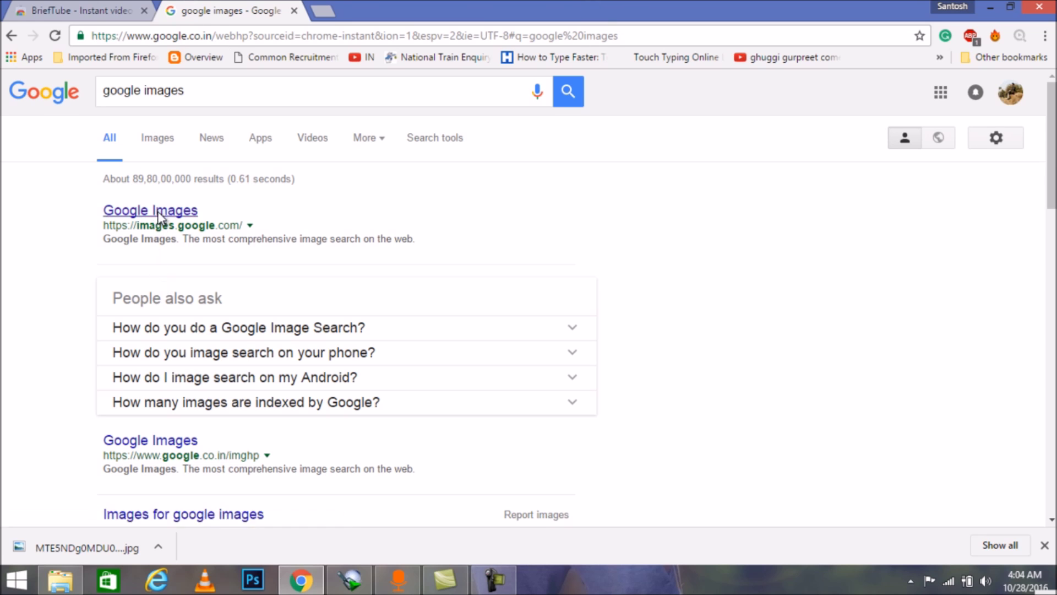
Step: Drag the downloaded portrait jpg from the Downloads folder onto Google Images to search by image
{"action": "left_click", "coordinate": [59, 580]}
{"action": "scroll", "coordinate": [313, 405], "scroll_direction": "down", "scroll_amount": 2}
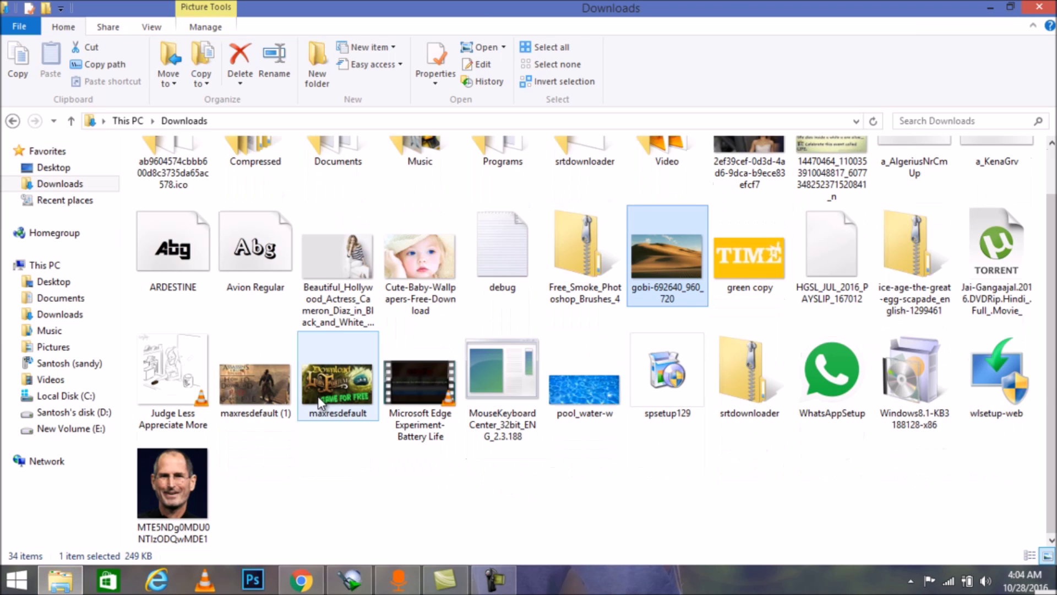
{"action": "left_click", "coordinate": [171, 514]}
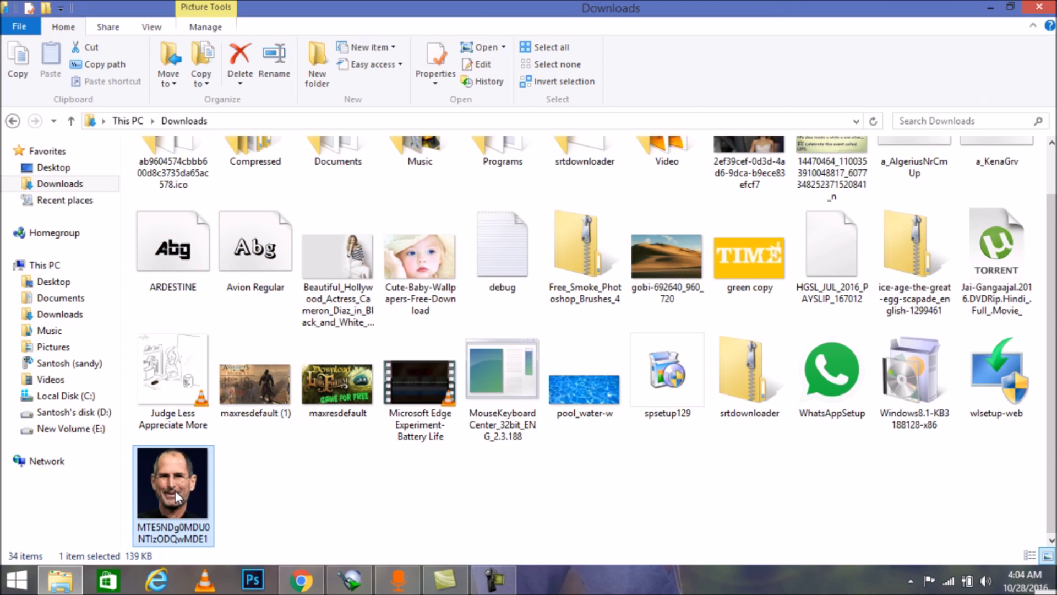
{"action": "left_click_drag", "start_coordinate": [169, 472], "coordinate": [512, 440]}
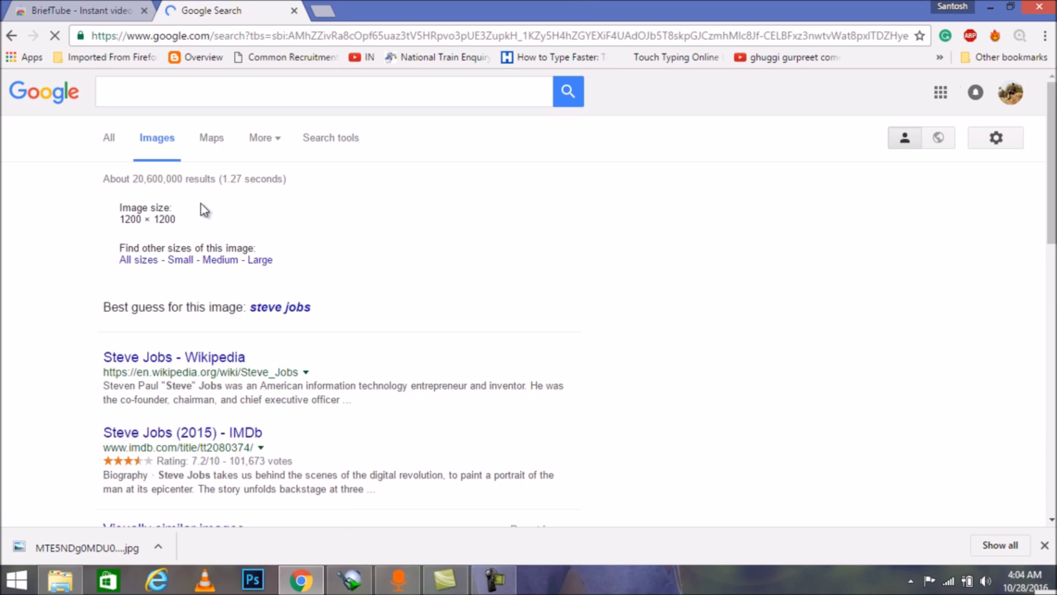
Step: Show visually similar images of the portrait and scroll through the resulting photo grid
{"action": "scroll", "coordinate": [201, 208], "scroll_direction": "down", "scroll_amount": 8}
{"action": "scroll", "coordinate": [202, 210], "scroll_direction": "up", "scroll_amount": 4}
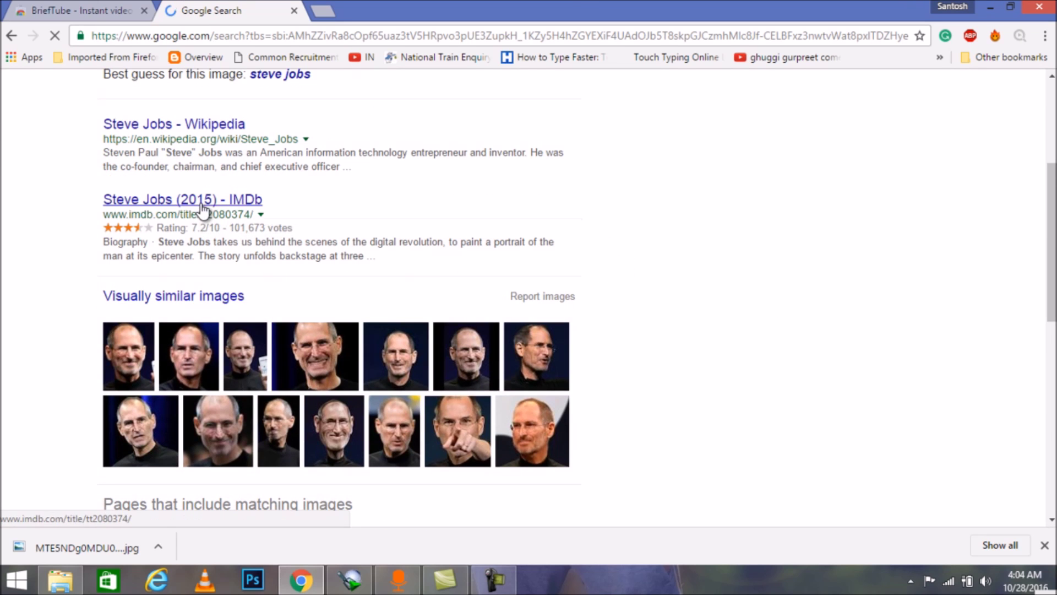
{"action": "left_click", "coordinate": [181, 296]}
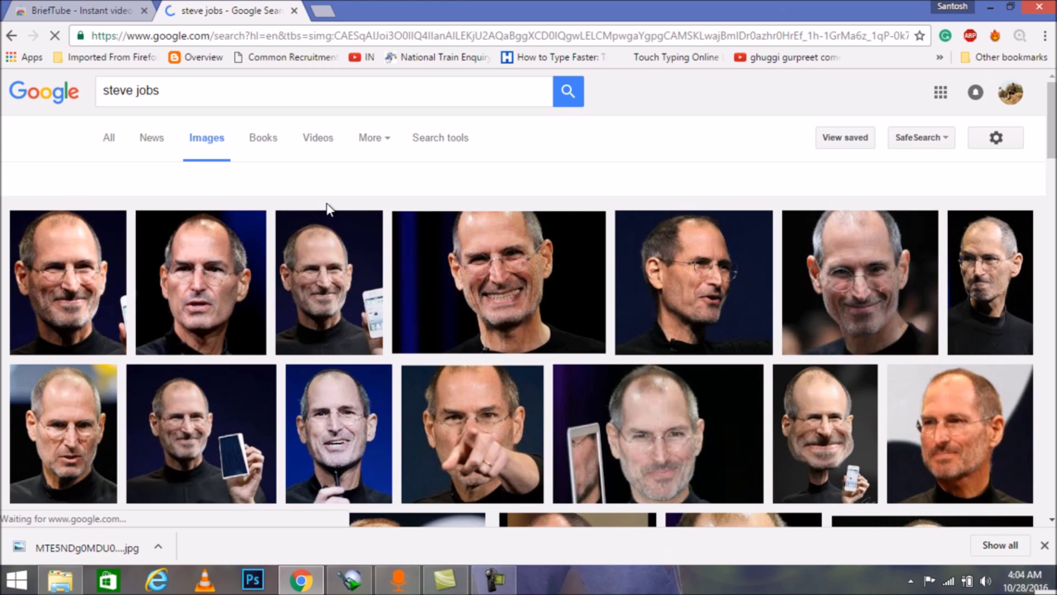
{"action": "scroll", "coordinate": [328, 210], "scroll_direction": "down", "scroll_amount": 10}
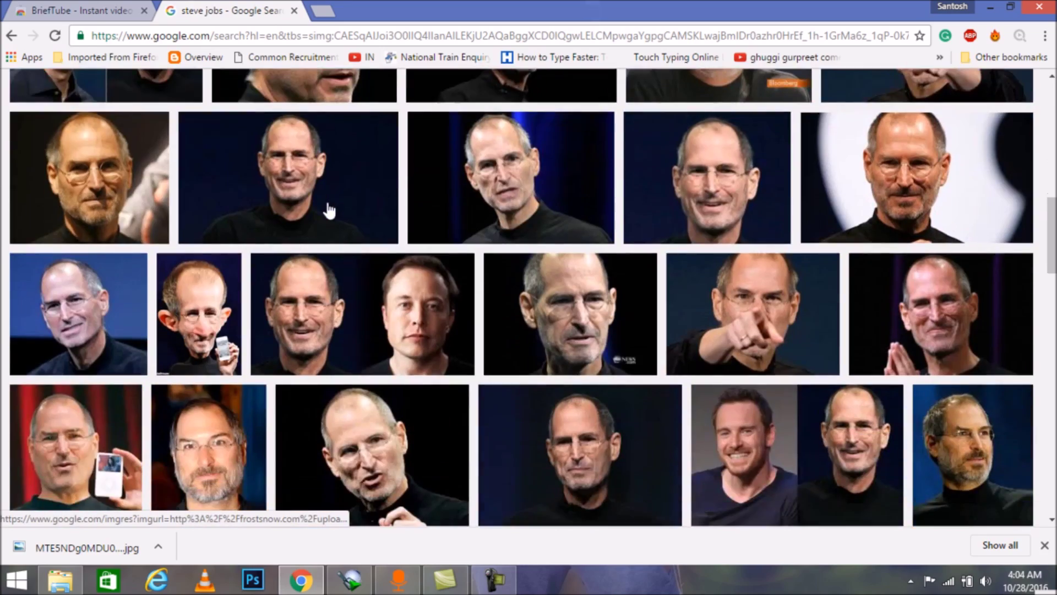
{"action": "scroll", "coordinate": [329, 210], "scroll_direction": "down", "scroll_amount": 6}
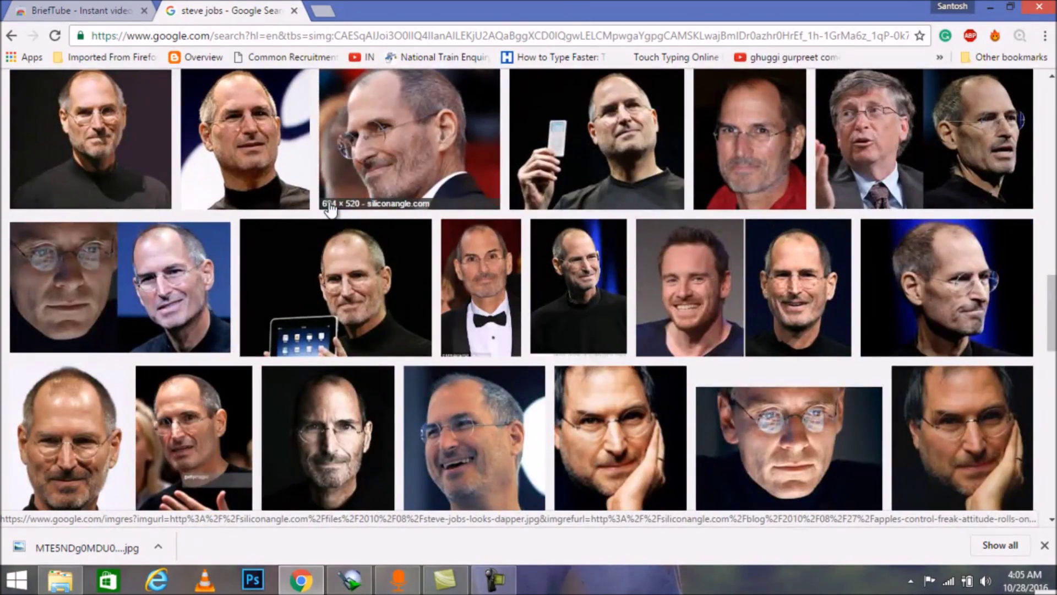
{"action": "scroll", "coordinate": [329, 210], "scroll_direction": "up", "scroll_amount": 15}
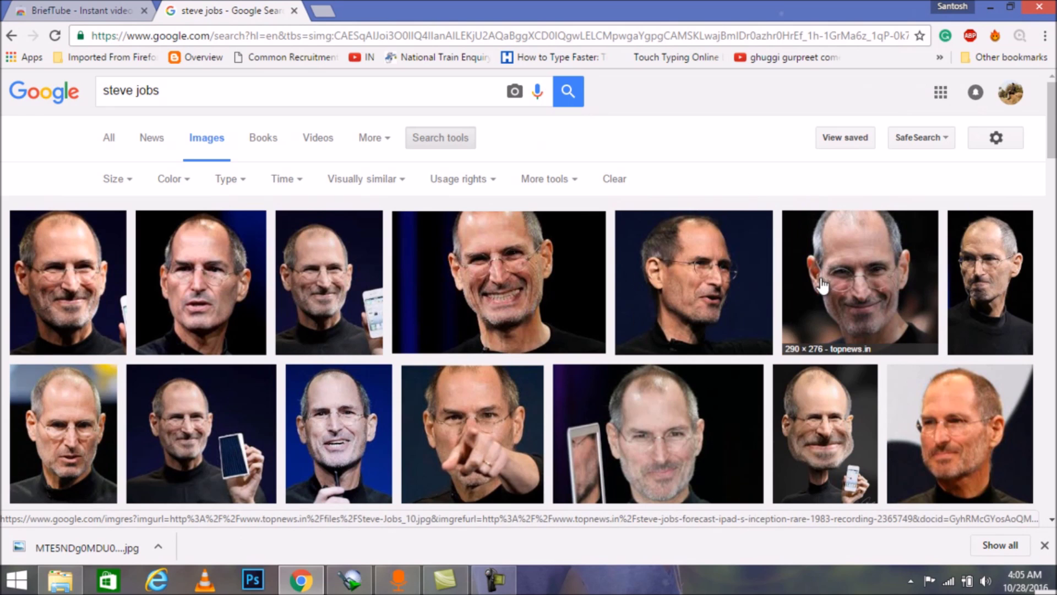